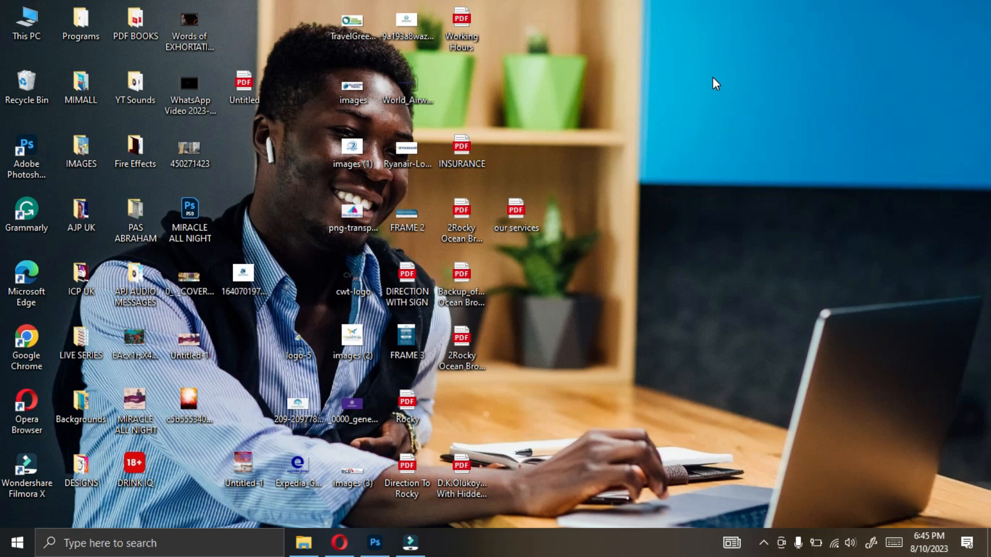
- Switch to the Opera browser and search YouTube for "green screen subscribe button"
click(411, 542)
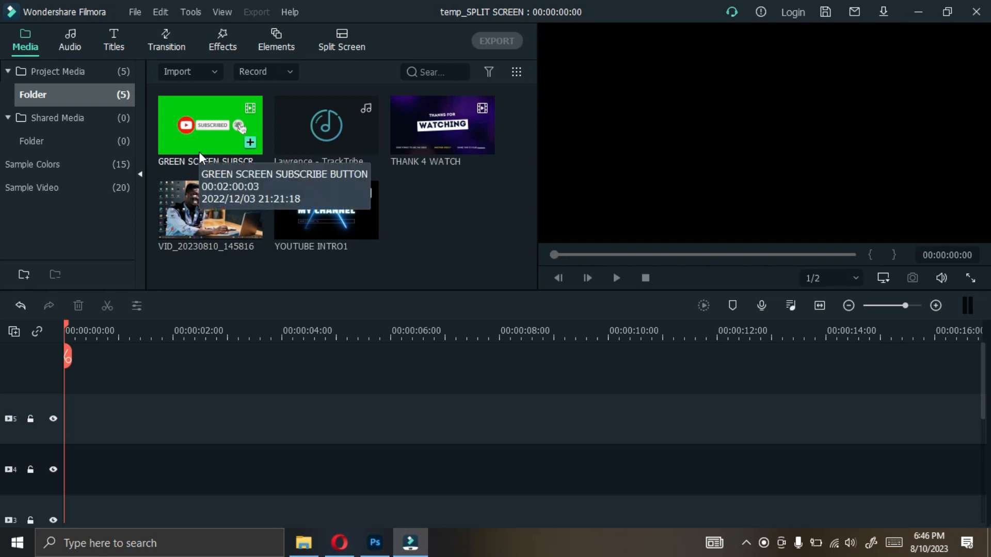
click(339, 541)
click(374, 111)
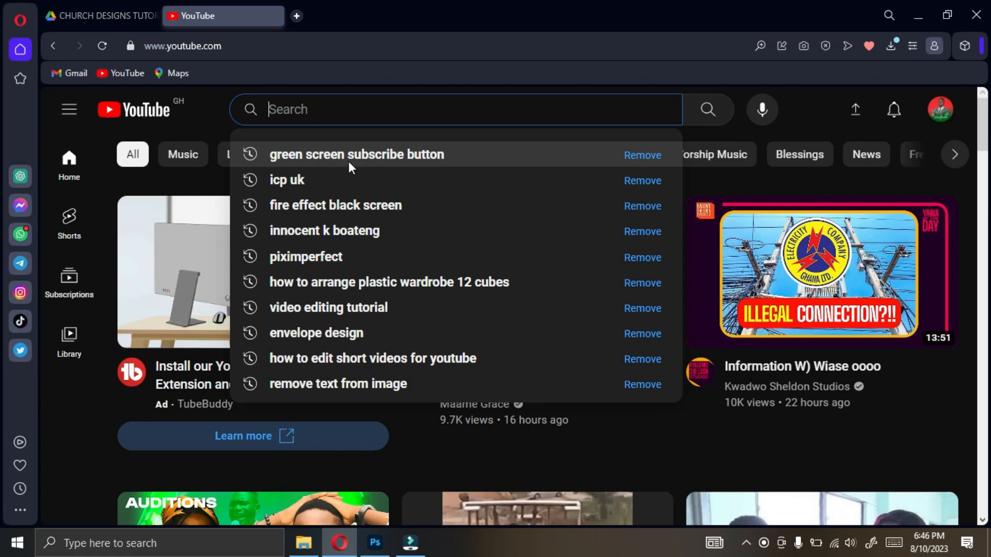
click(418, 154)
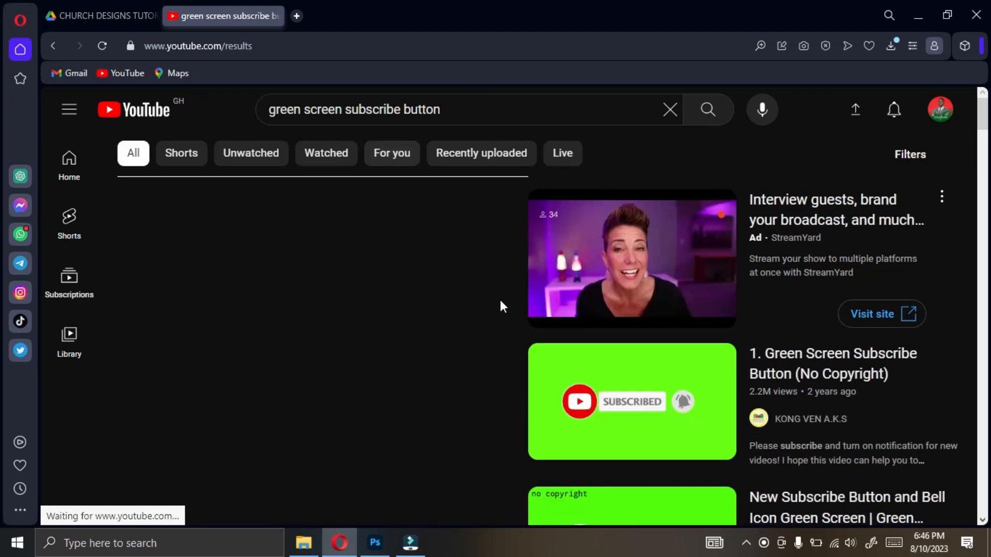
- Open the video "1. Green Screen Subscribe Button (No Copyright)" from the results and pause it
mouse_move(982, 126)
mouse_down()
mouse_move(982, 146)
mouse_move(979, 133)
mouse_up()
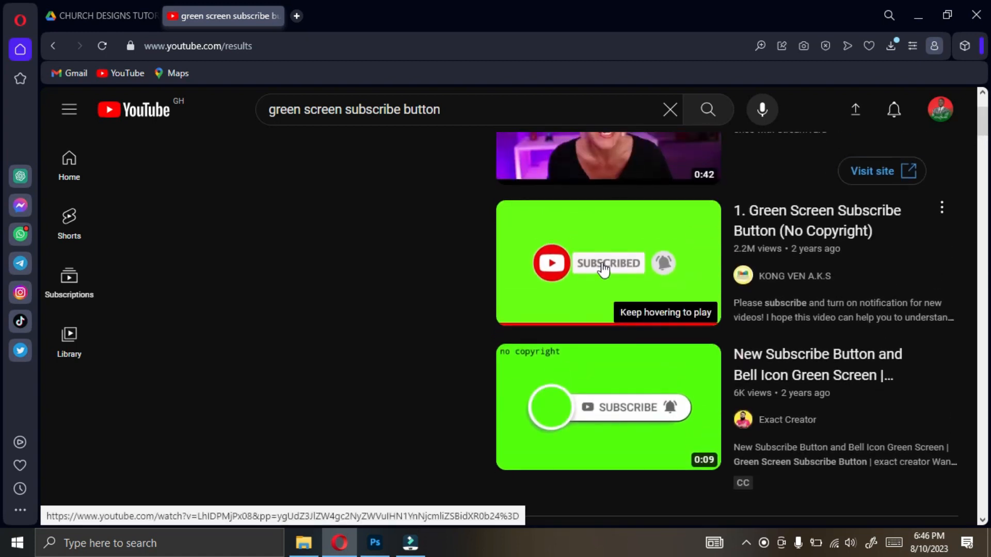
click(674, 277)
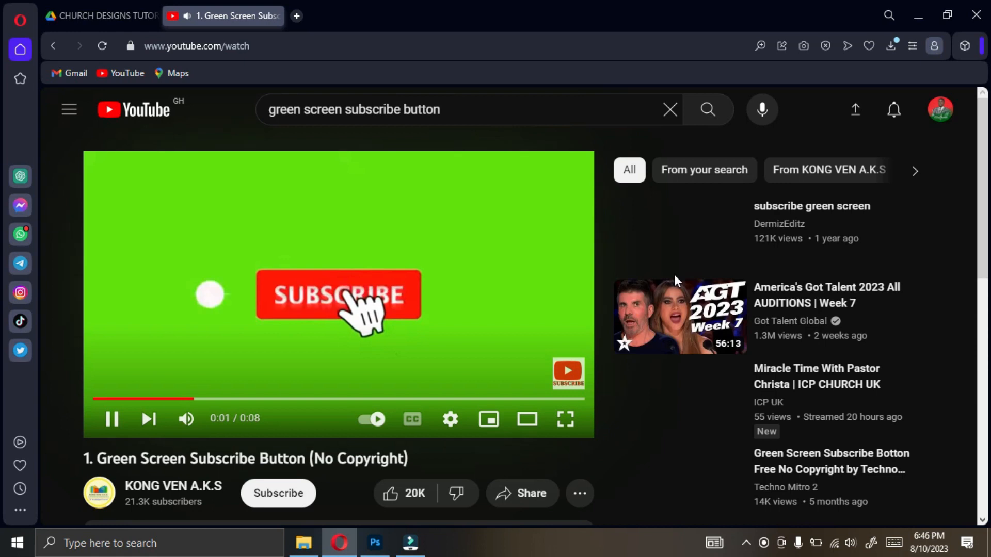
click(461, 286)
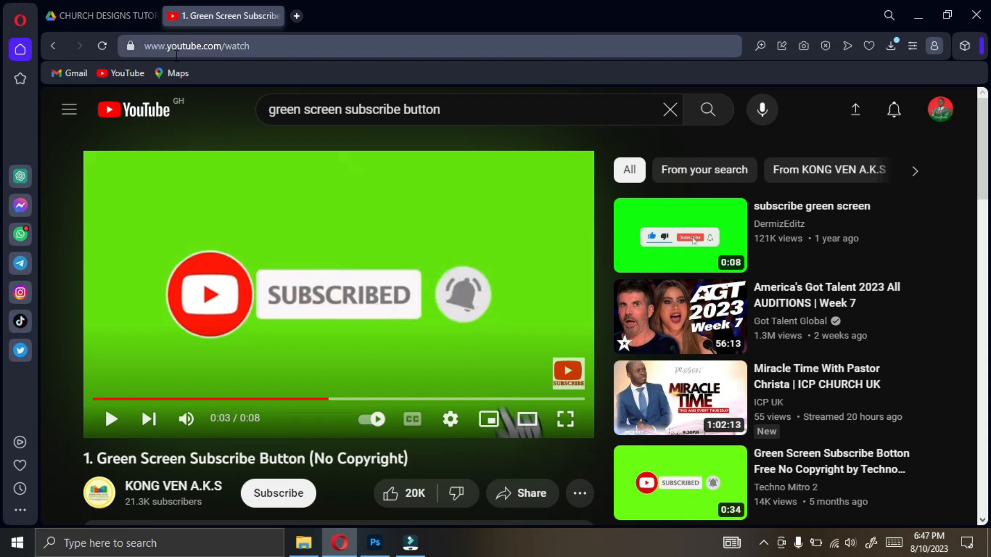
- Insert "ss" before "youtube" in the video's address to open SaveFrom.net, and download the video as MP4 720
click(234, 48)
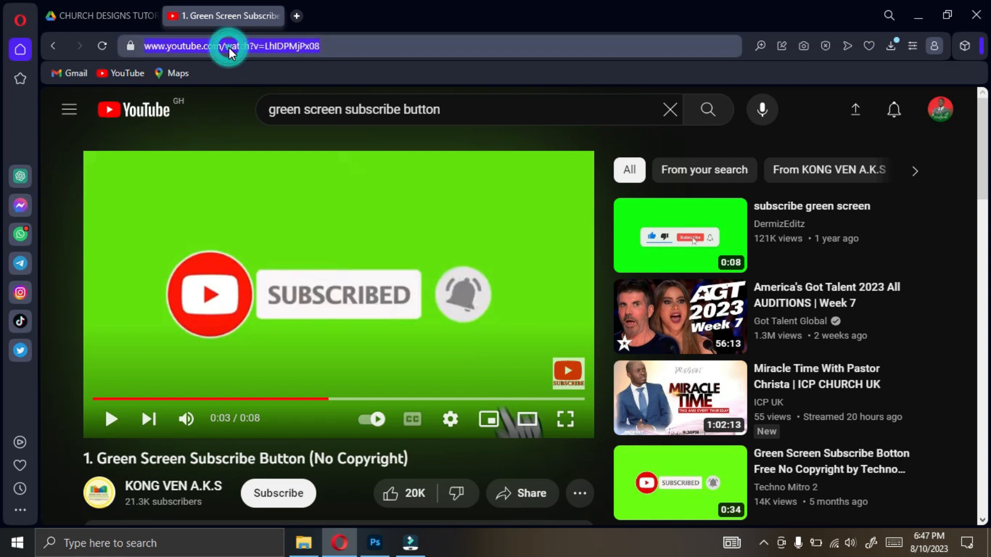
click(194, 47)
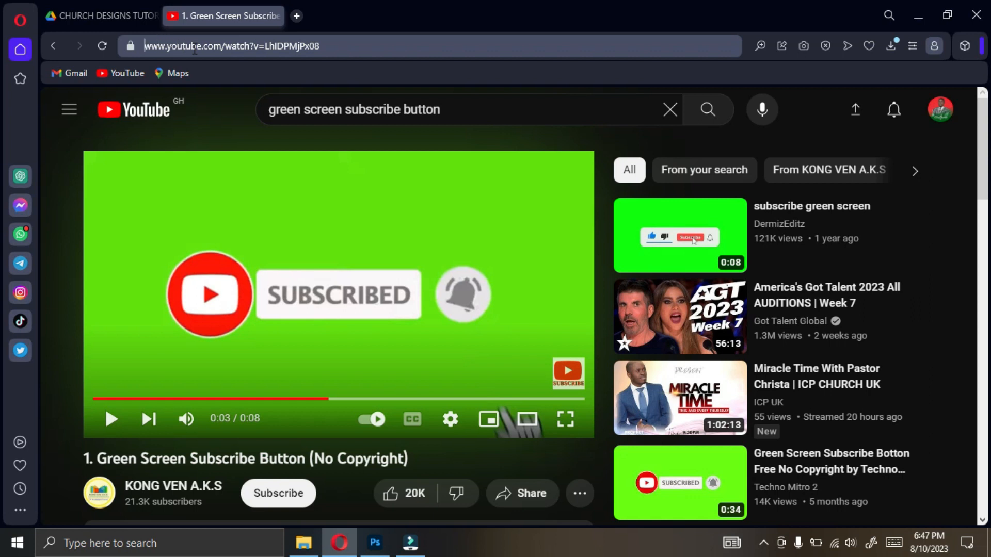
click(168, 47)
text(ss)
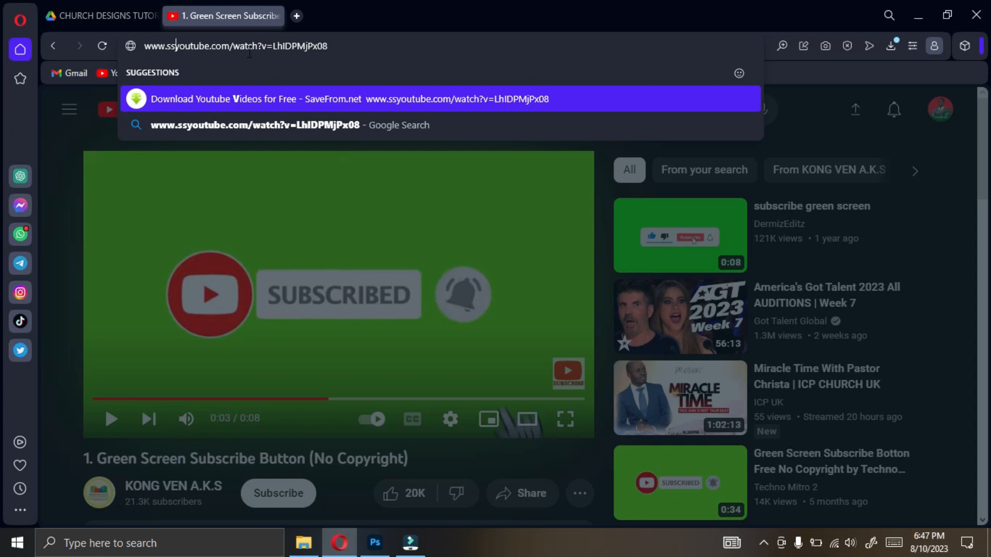
key(Return)
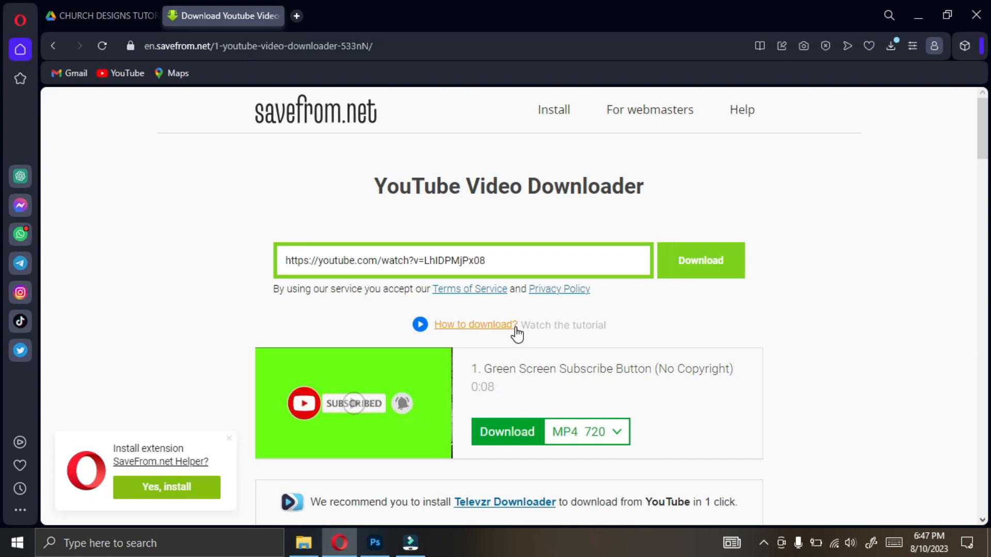
click(522, 437)
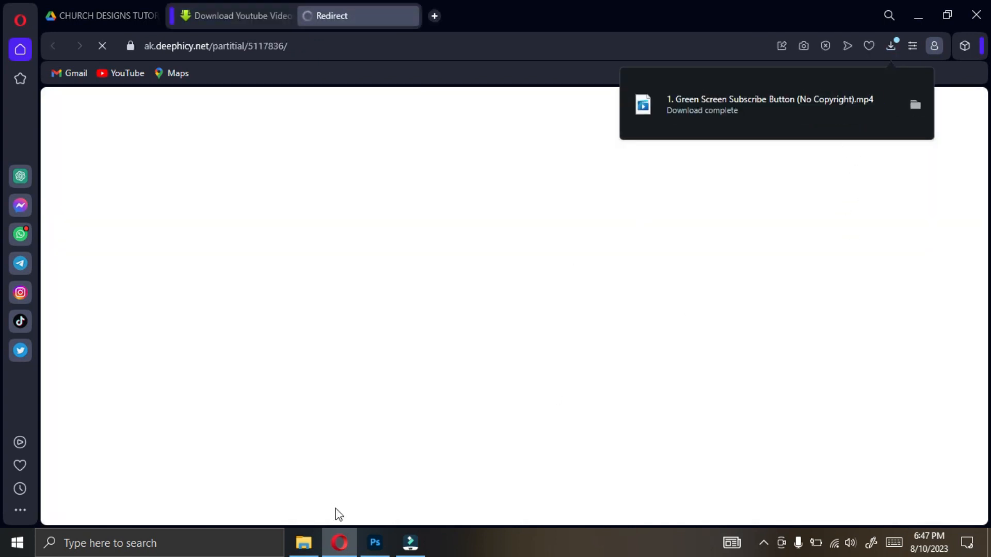
- Import the downloaded green screen subscribe video from the Downloads folder into the Filmora project media
click(304, 542)
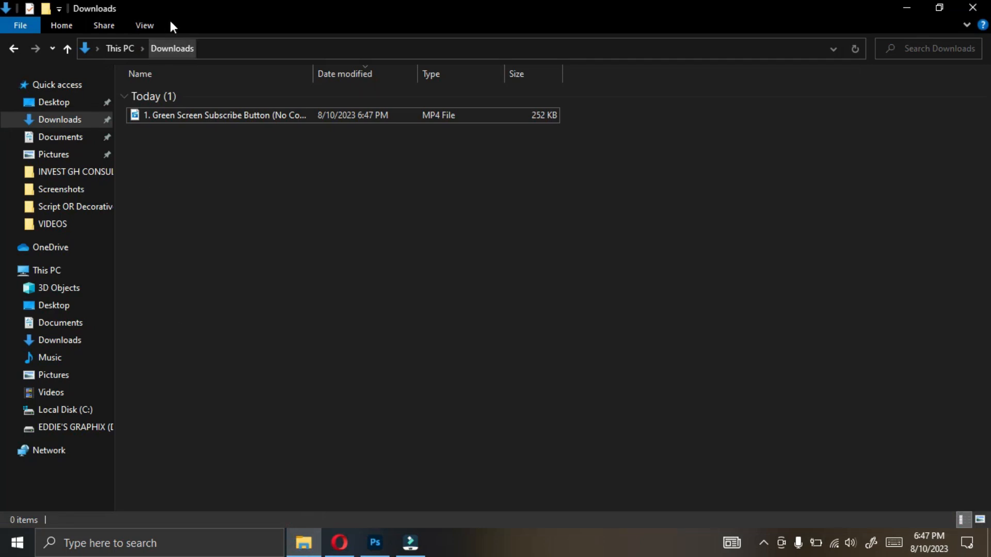
click(172, 119)
drag(171, 119, 356, 186)
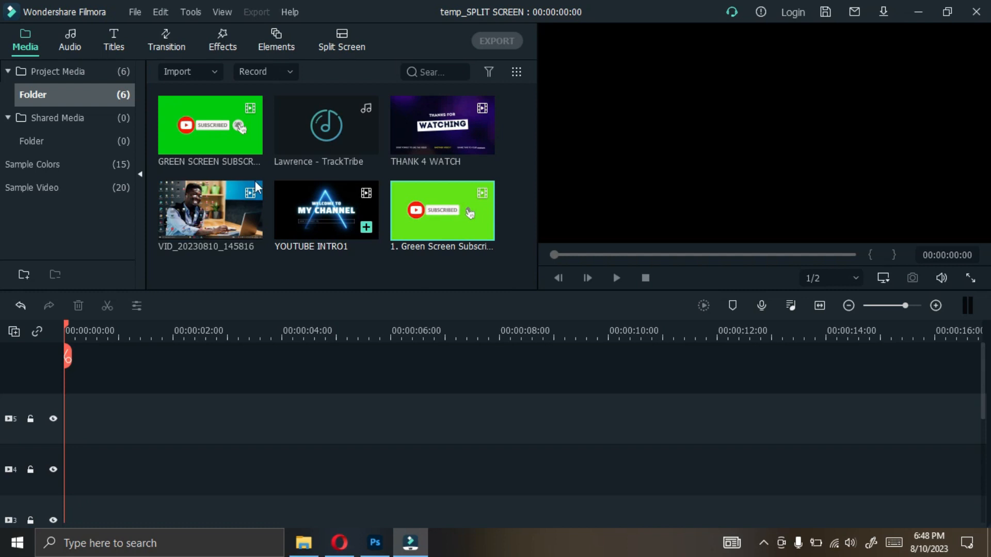
- Place VID_20230810_145816 at the start of video track 1, keeping the project settings of 1920 x 1080 25fps
click(214, 216)
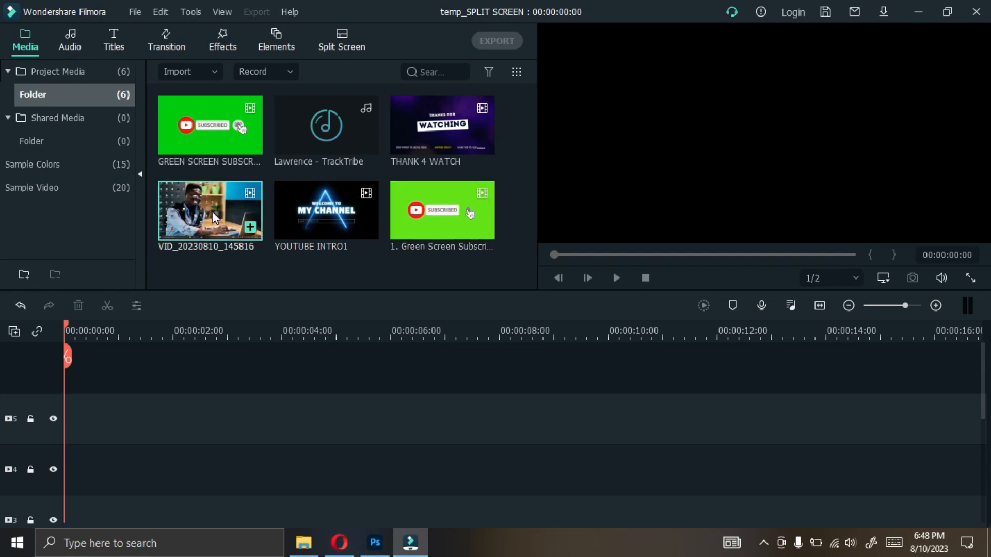
drag(208, 203, 66, 495)
drag(50, 412, 6, 396)
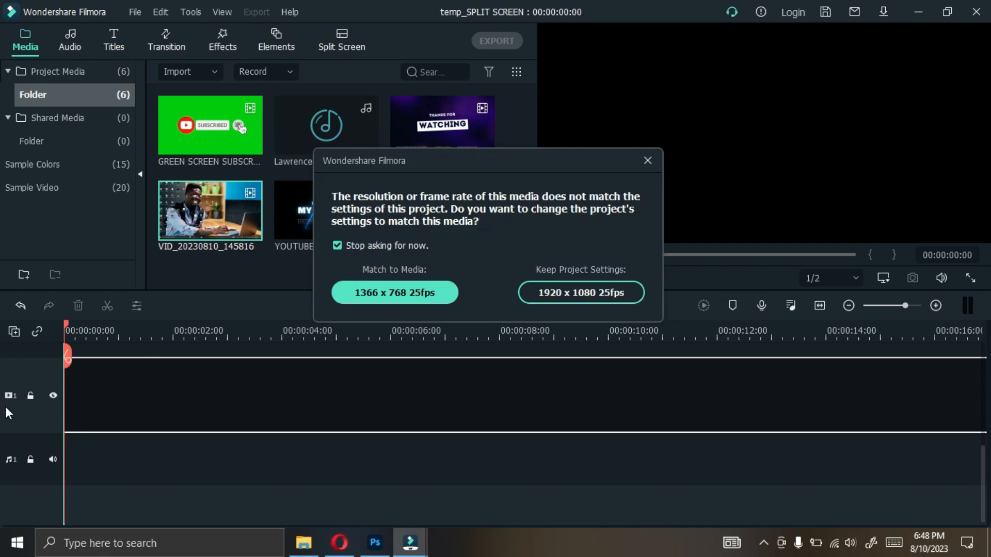
click(559, 298)
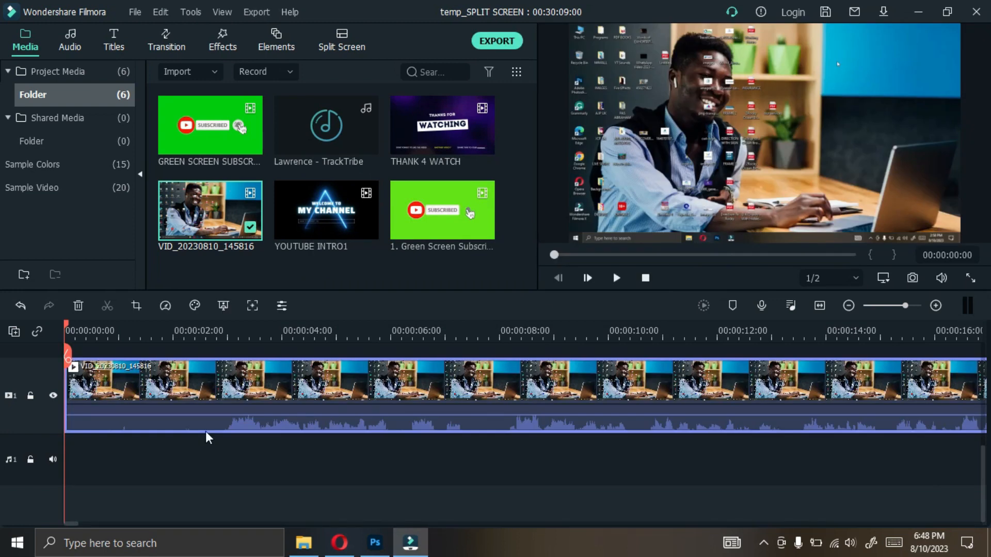
- Play the main clip from the start of the timeline and pause at about 10 seconds
click(644, 277)
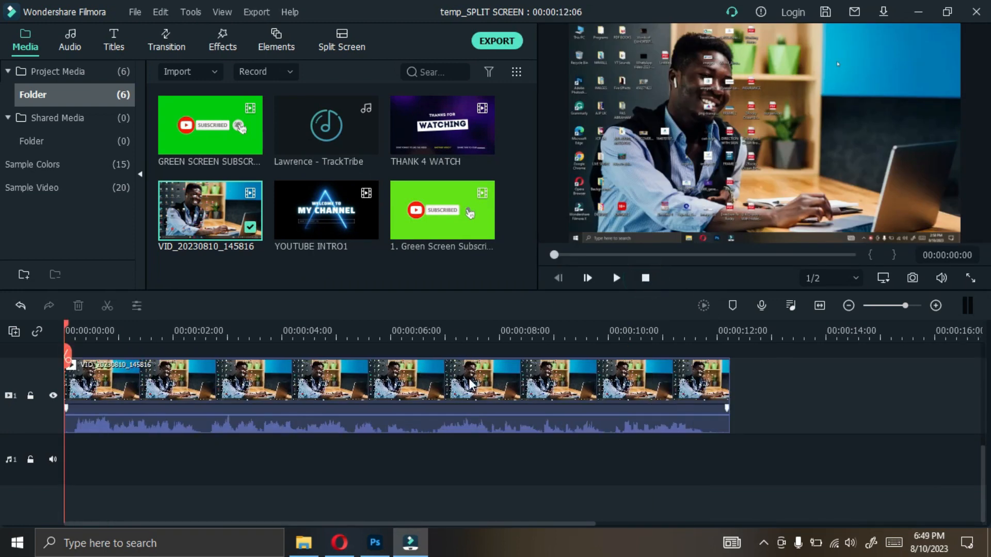
scroll(983, 469, up, 2)
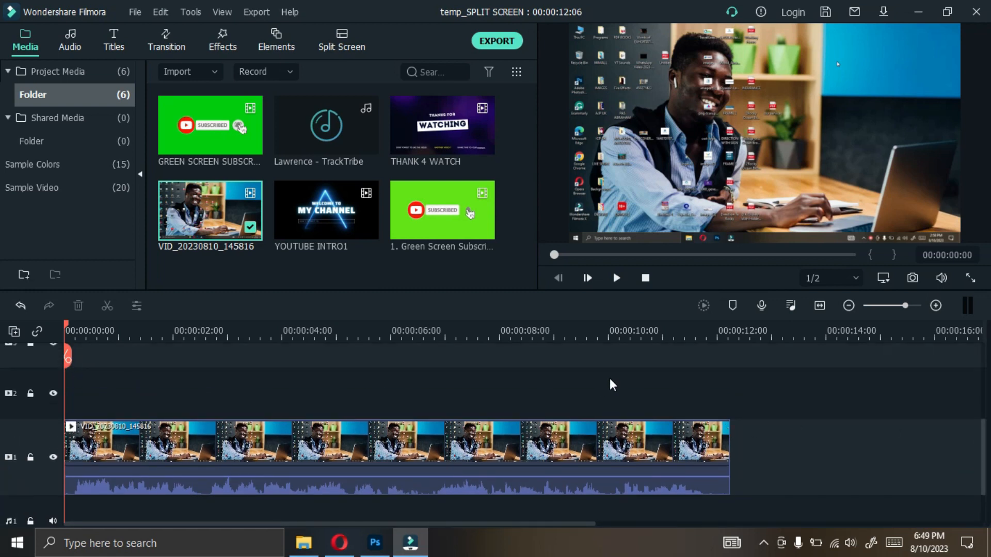
key(space)
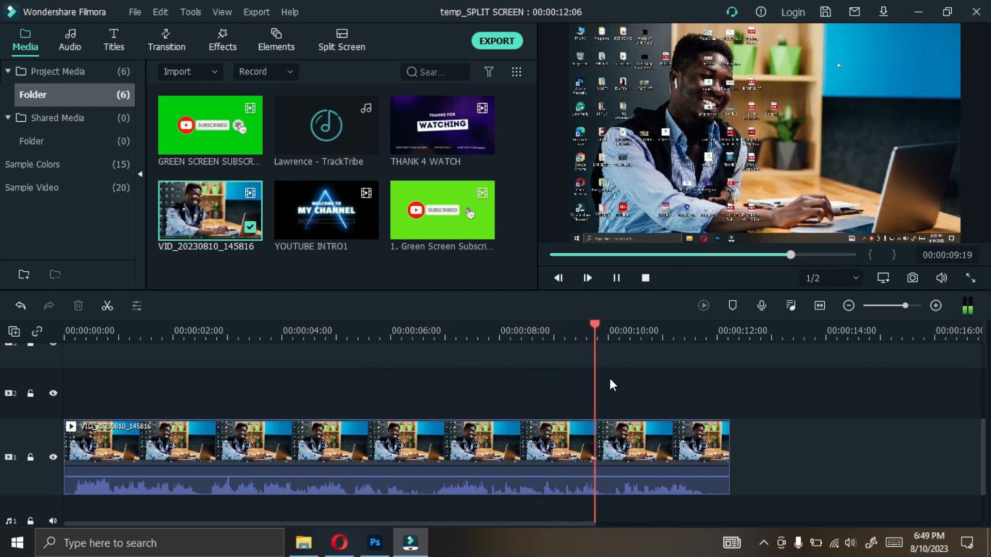
key(space)
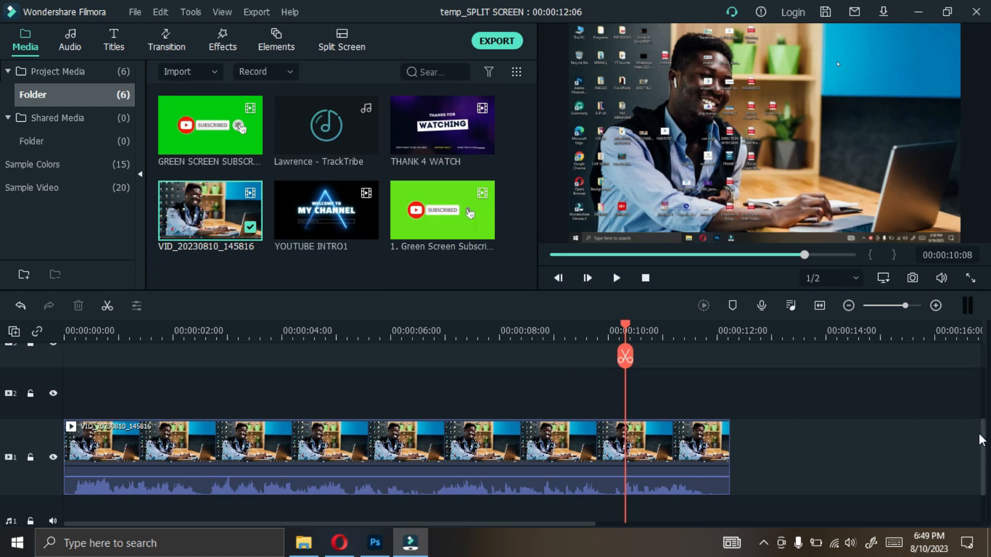
- Place the "1. Green Screen Subscribe Button" clip on video track 2, starting just before 6 seconds
scroll(961, 429, up, 1)
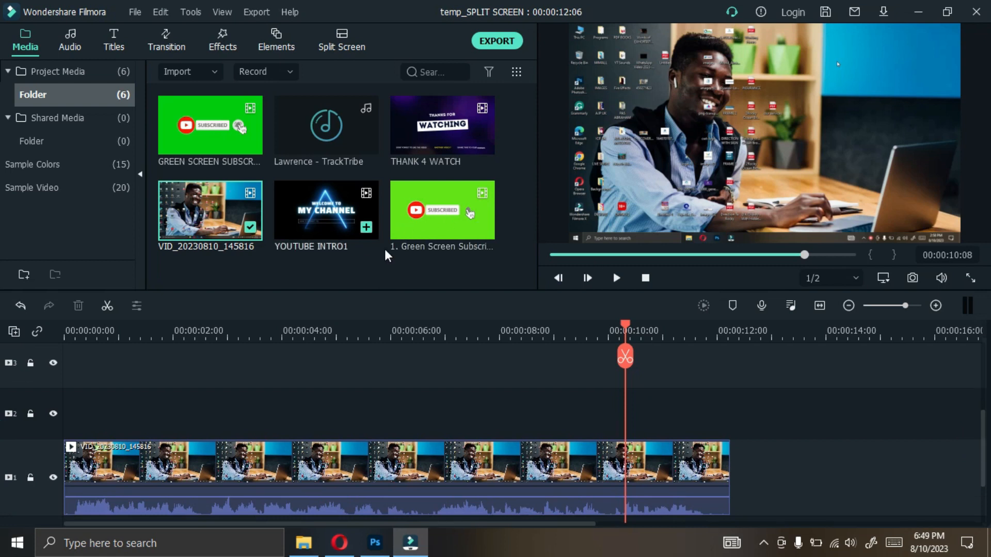
click(431, 225)
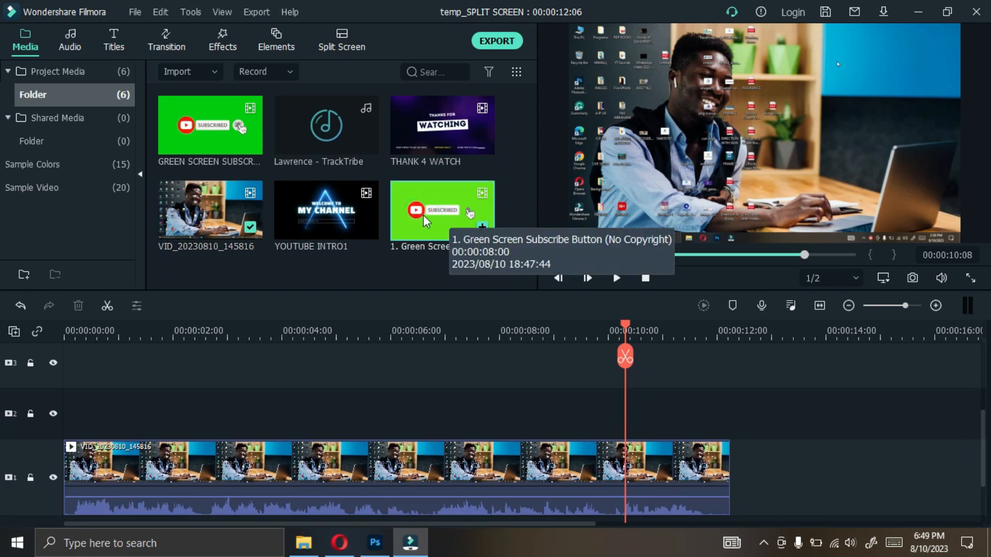
drag(452, 224, 381, 427)
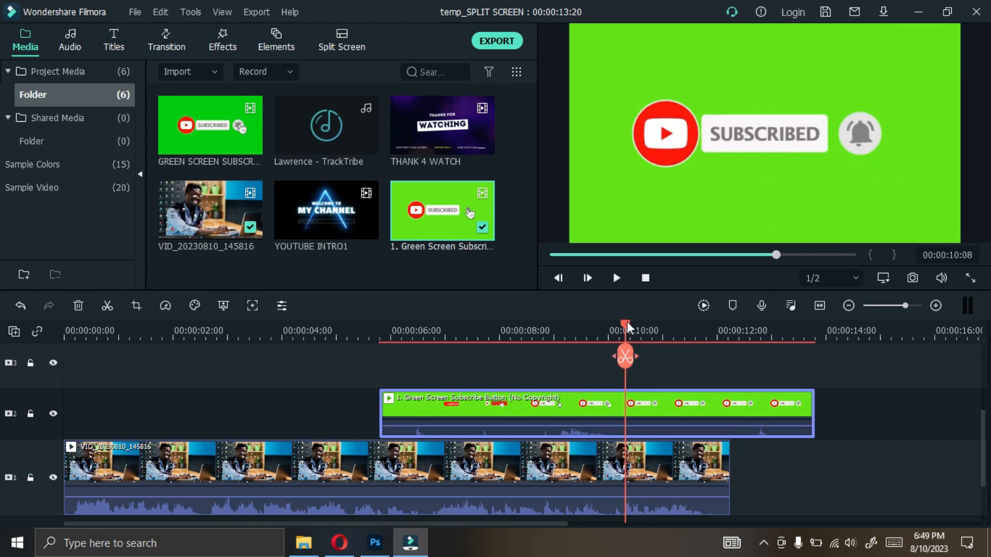
- Set the playhead to 00:00:05:11 and reposition the green screen clip on track 2 to start at about 3 seconds
click(386, 331)
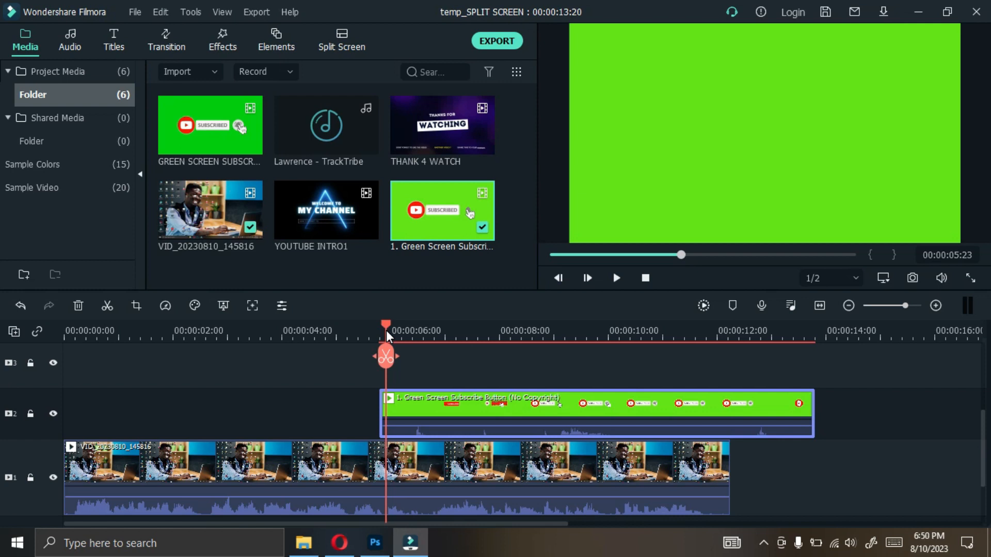
drag(385, 323, 363, 336)
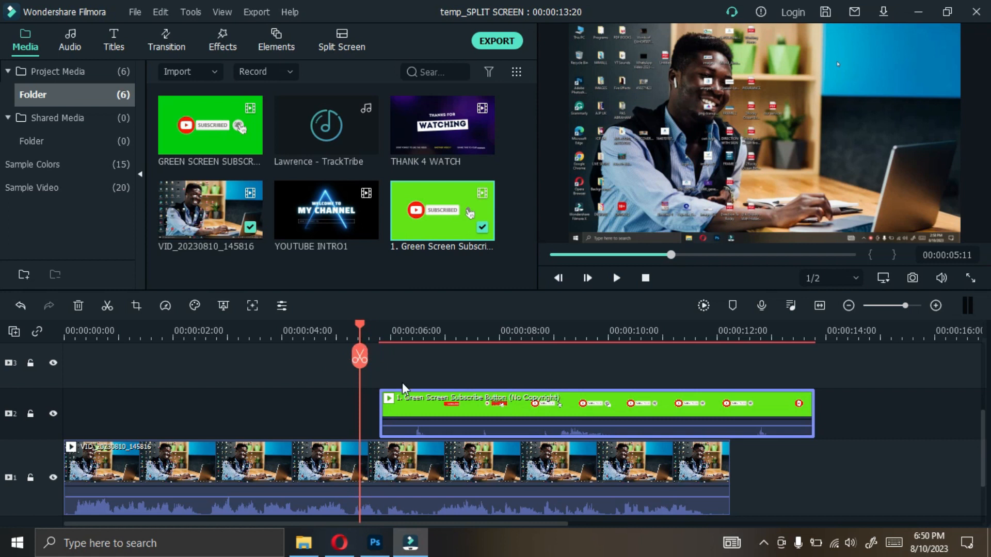
drag(393, 416, 473, 392)
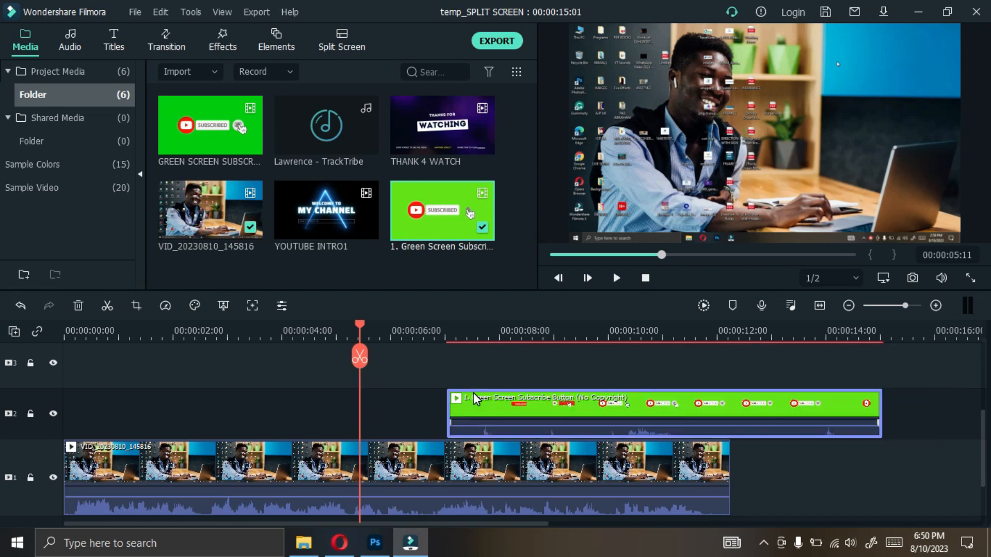
drag(547, 420, 318, 408)
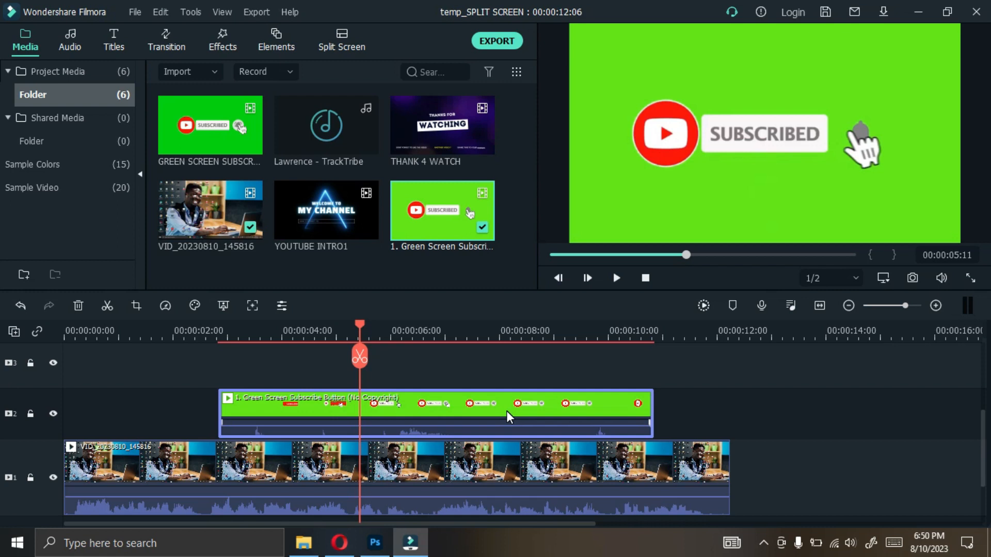
- Open the green screen clip's settings and review its video, audio, color and animation options
double_click(485, 409)
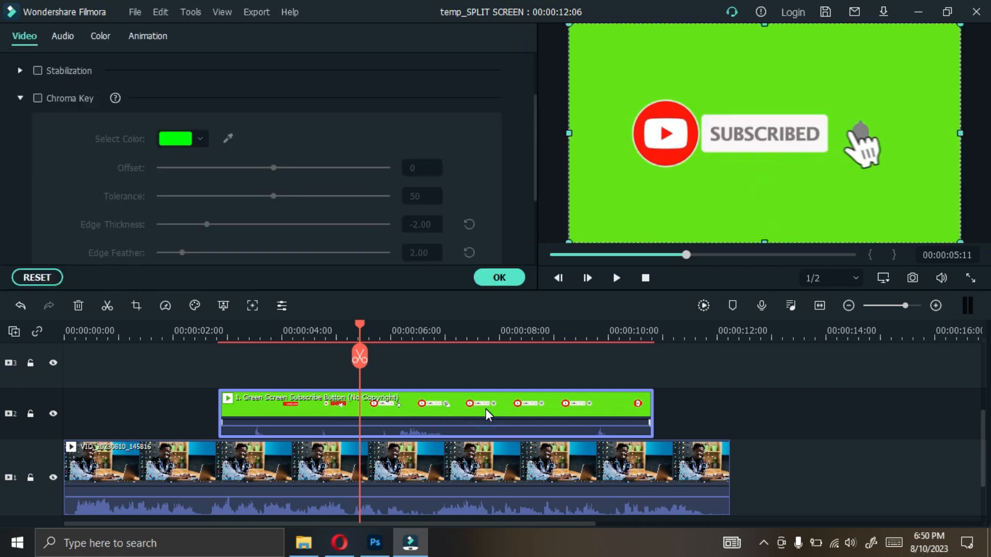
click(16, 97)
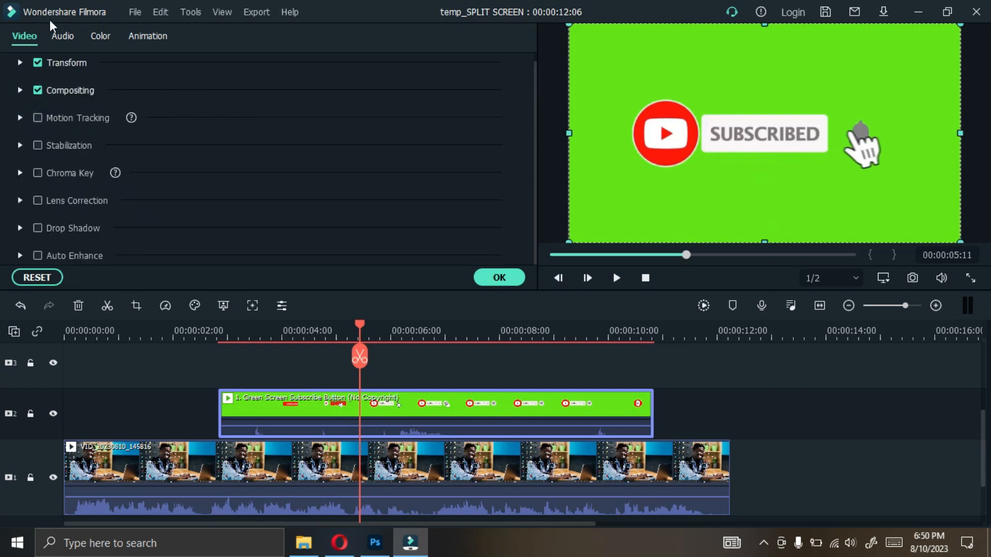
click(58, 36)
click(100, 37)
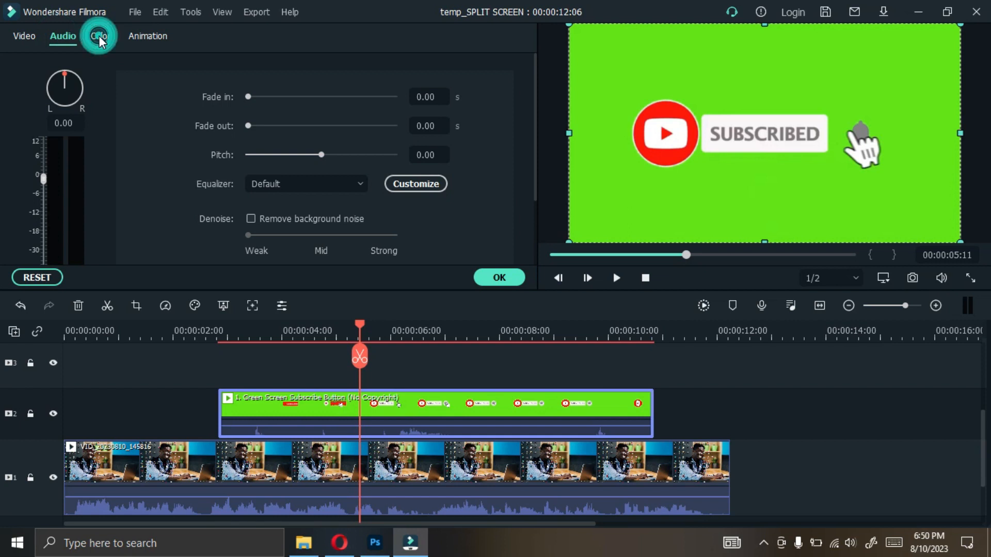
click(147, 36)
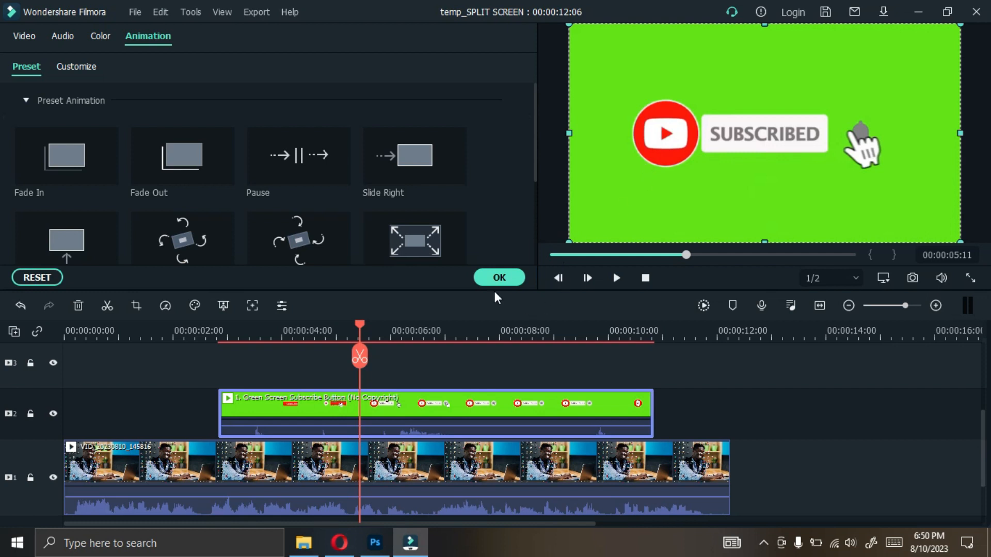
click(102, 32)
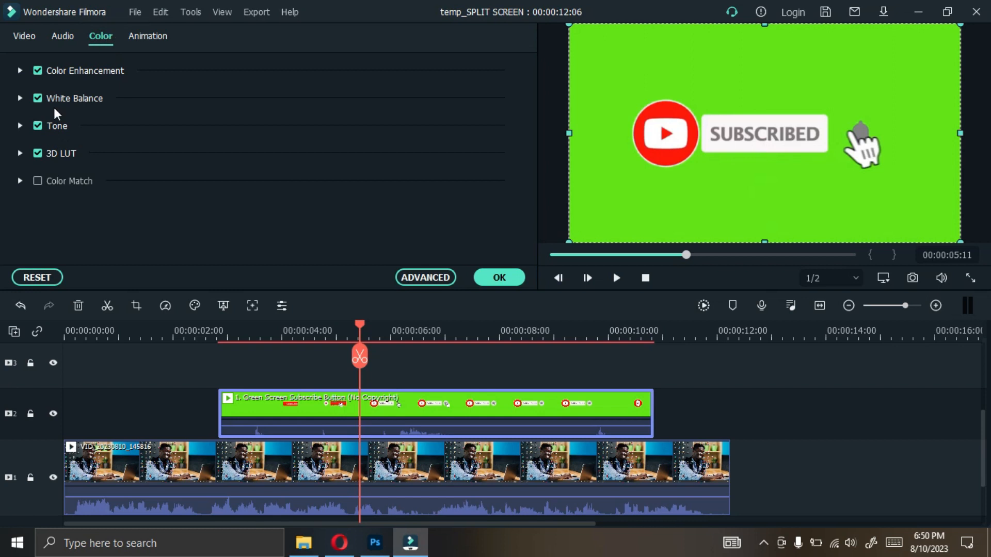
- Play the green screen clip to hear its sound, and raise its audio volume to about 9 dB
click(62, 43)
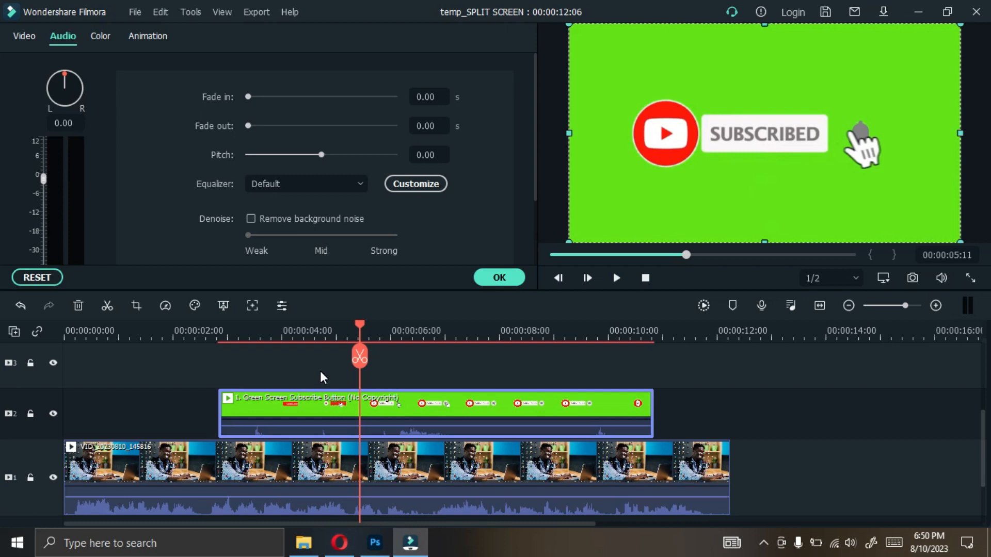
key(space)
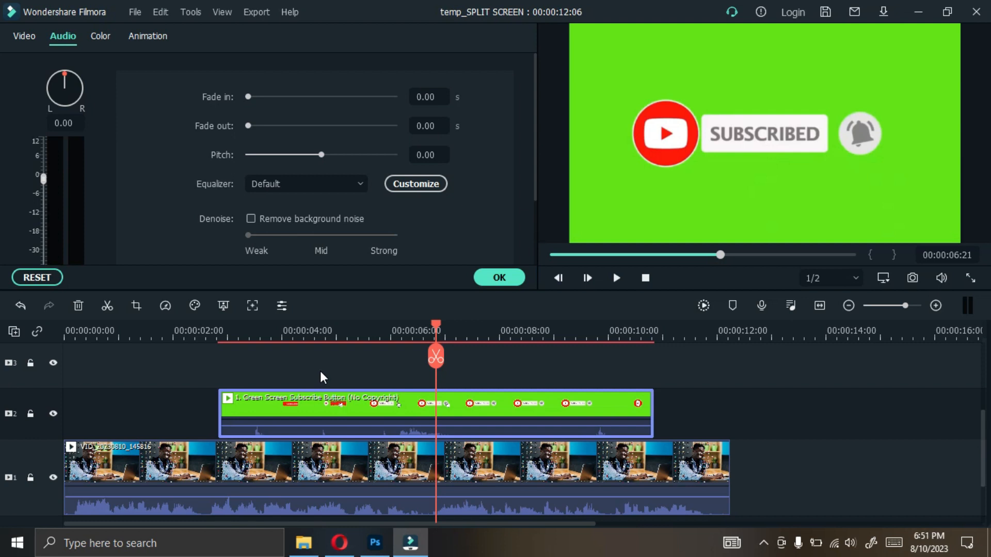
drag(45, 179, 52, 148)
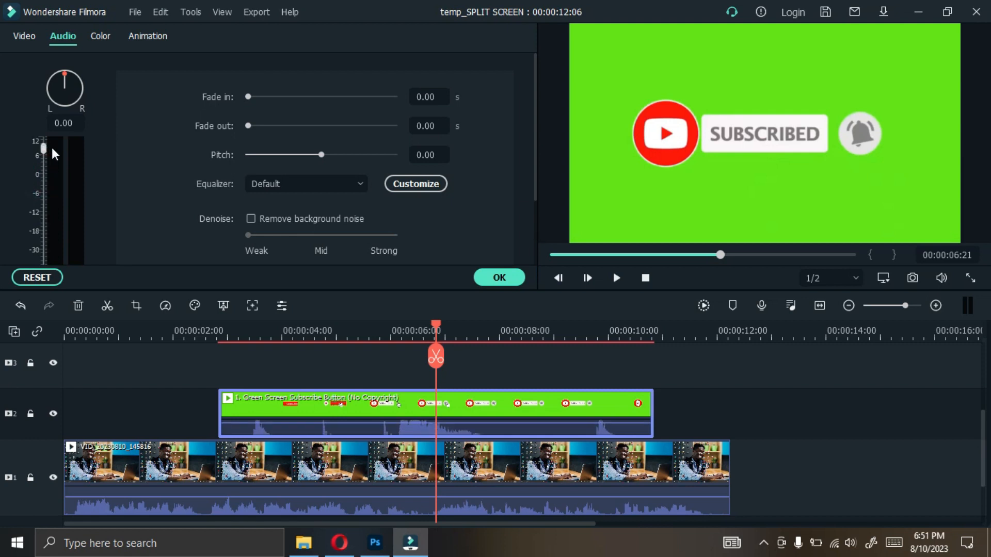
- Play the green screen clip briefly to hear its sound, and lower its audio volume to about 0 dB
key(space)
key(space)
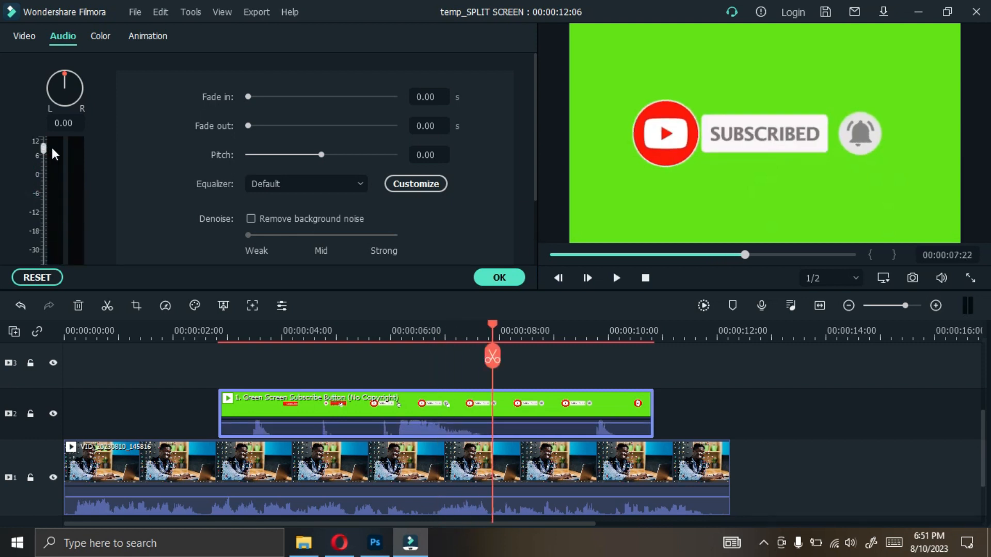
drag(41, 147, 40, 178)
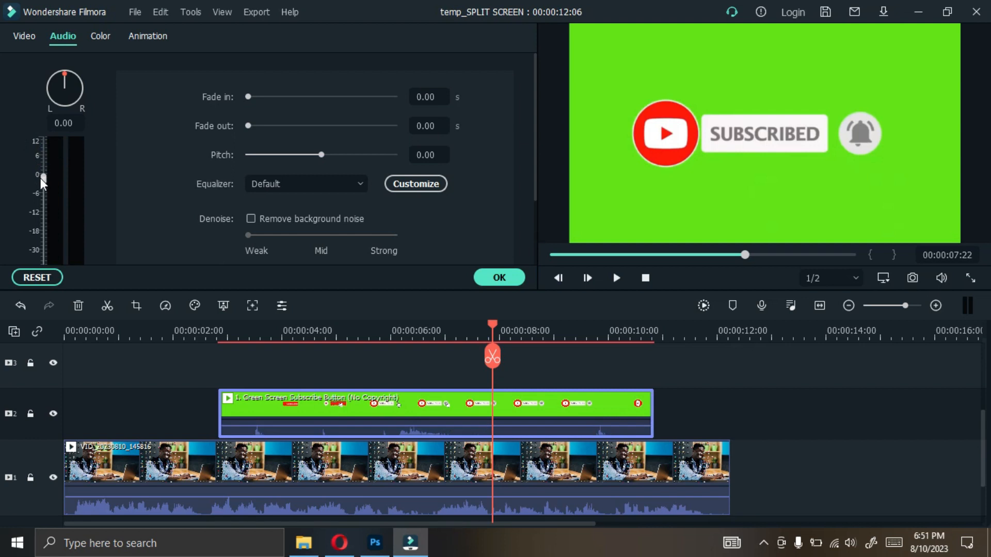
- Enable Chroma Key in the green screen clip's video settings, toggling it off and on to compare the result
click(32, 38)
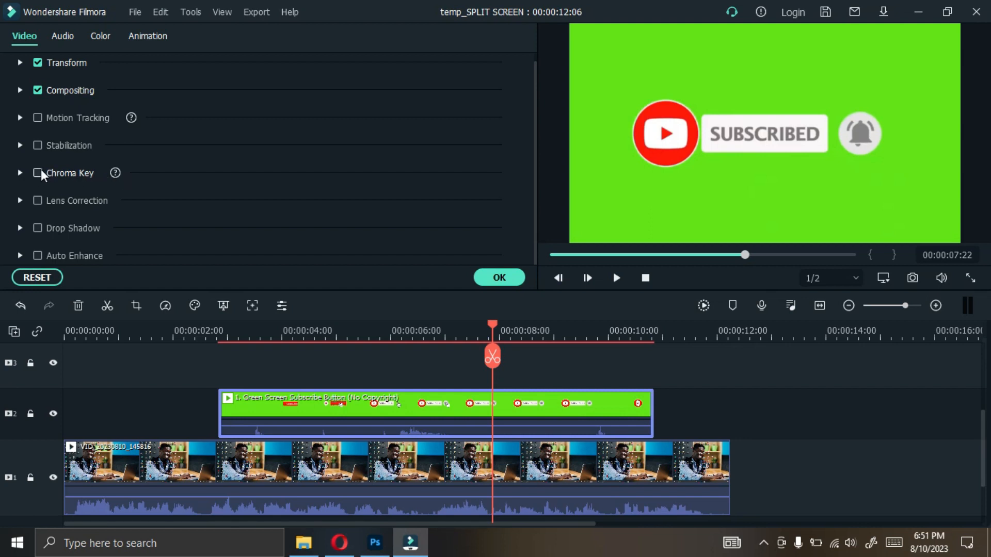
click(20, 172)
click(21, 172)
click(37, 173)
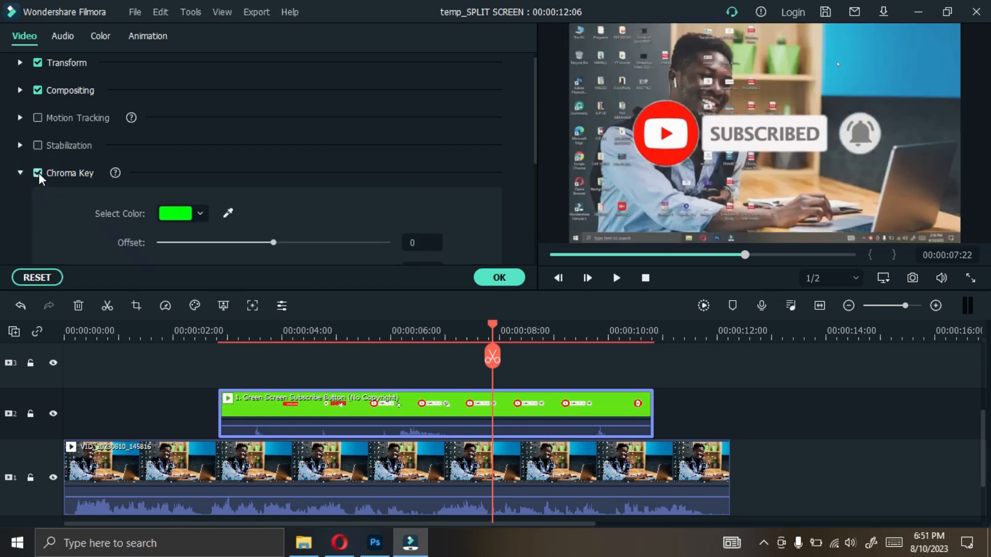
click(38, 172)
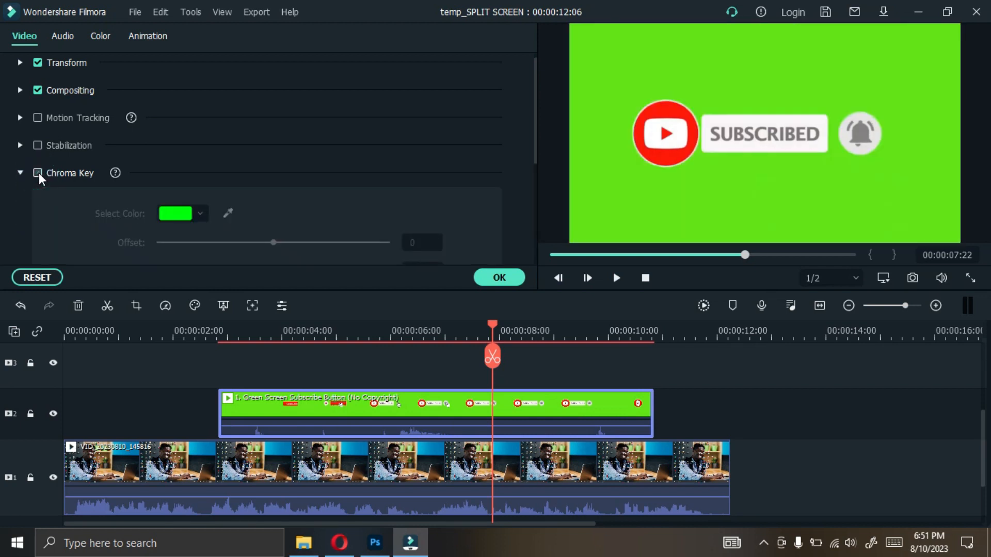
click(38, 172)
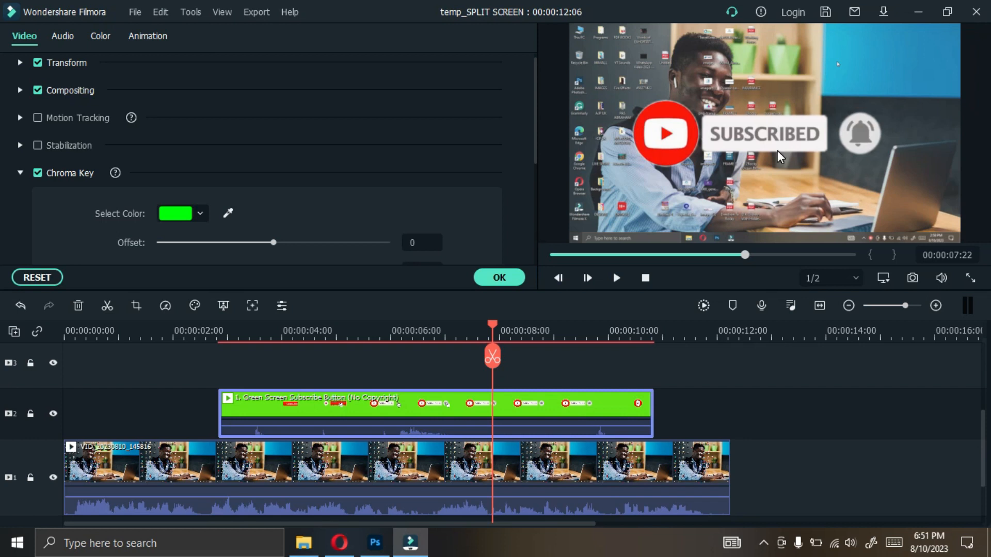
- Check the Chroma Key color choices while keeping green, and set the key's Offset to 2
click(176, 215)
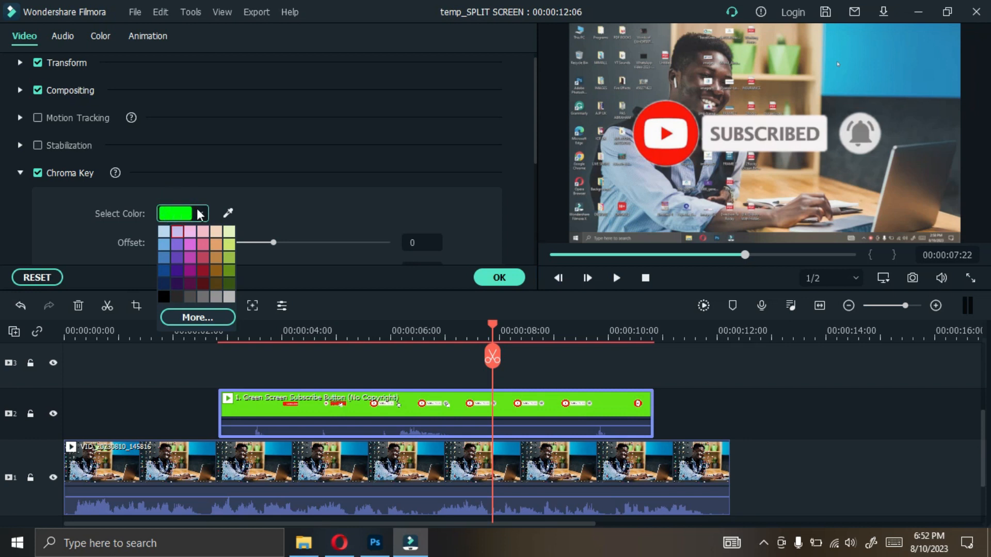
click(185, 215)
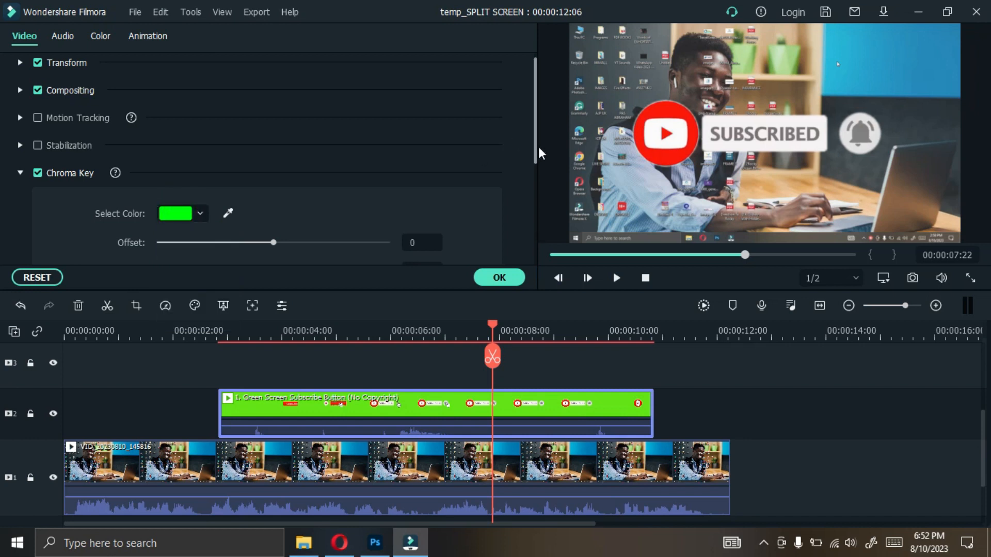
drag(535, 147, 534, 197)
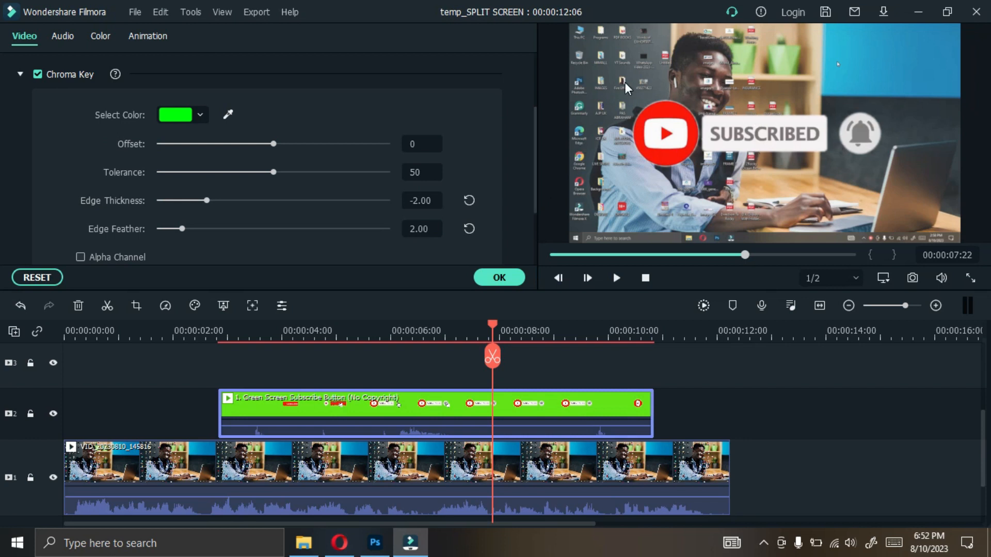
drag(271, 145, 275, 148)
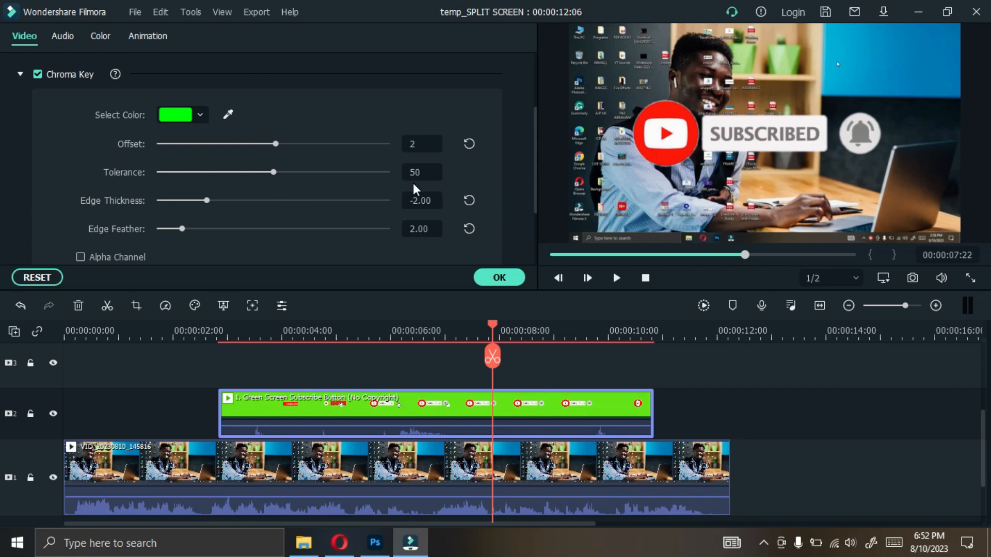
- Scale the subscribe button overlay down to about one fifth of the frame width, place it in the frame's lower-right corner, and confirm the clip settings
click(677, 123)
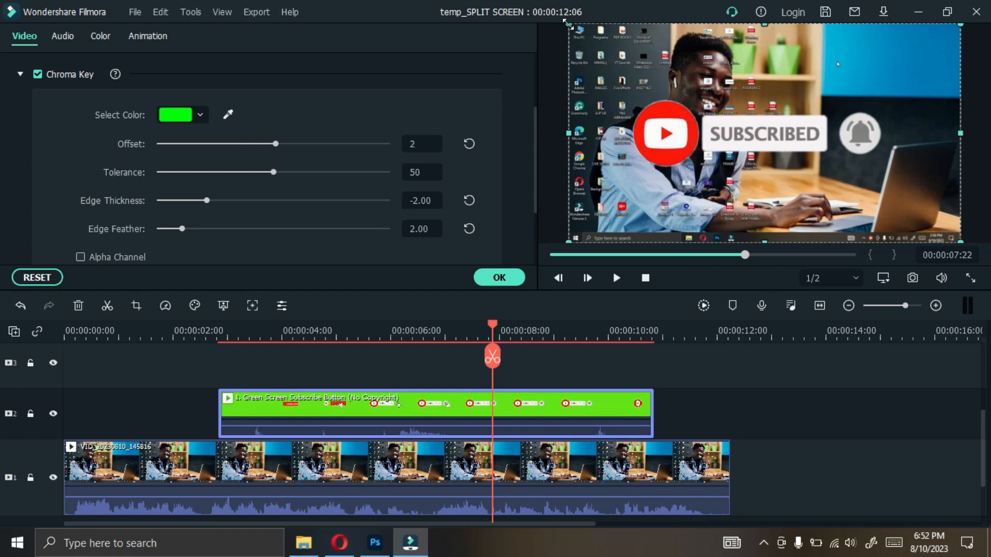
drag(568, 23, 743, 121)
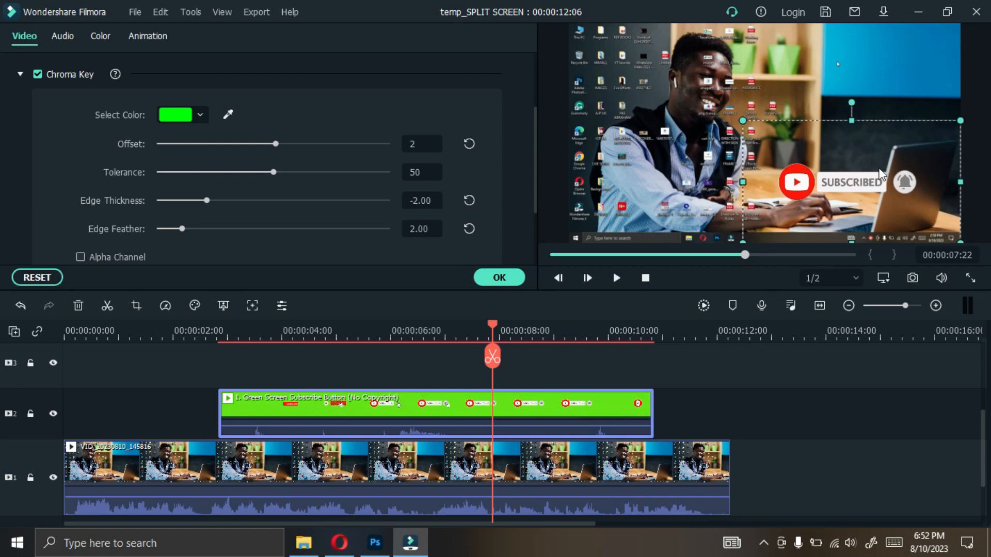
drag(824, 164, 780, 151)
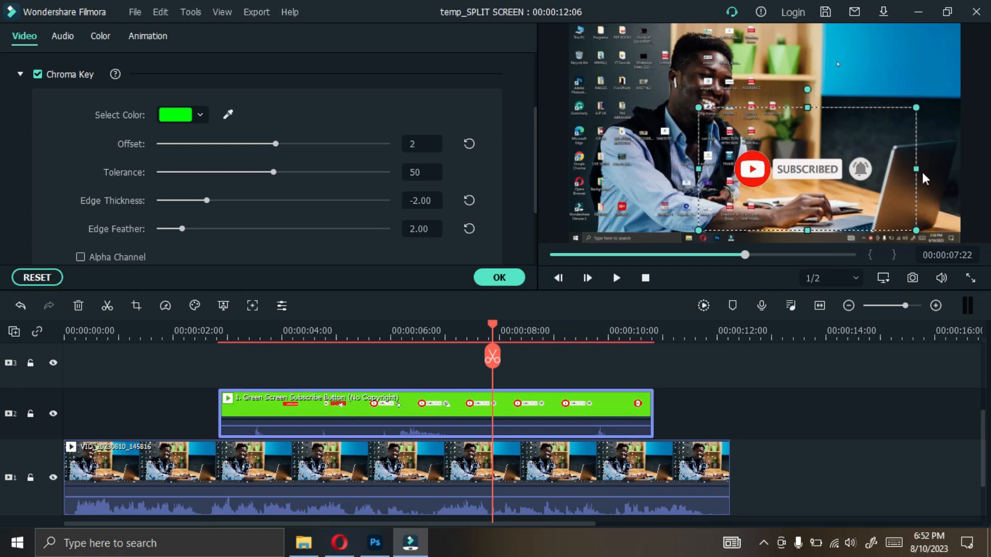
drag(917, 168, 811, 181)
key(ctrl+z)
drag(900, 118, 896, 119)
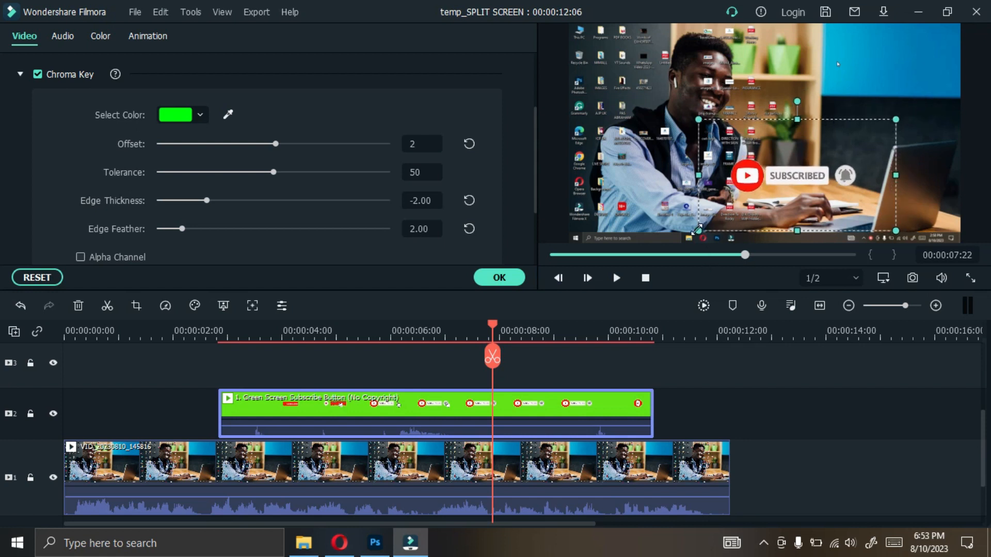
drag(698, 231, 884, 200)
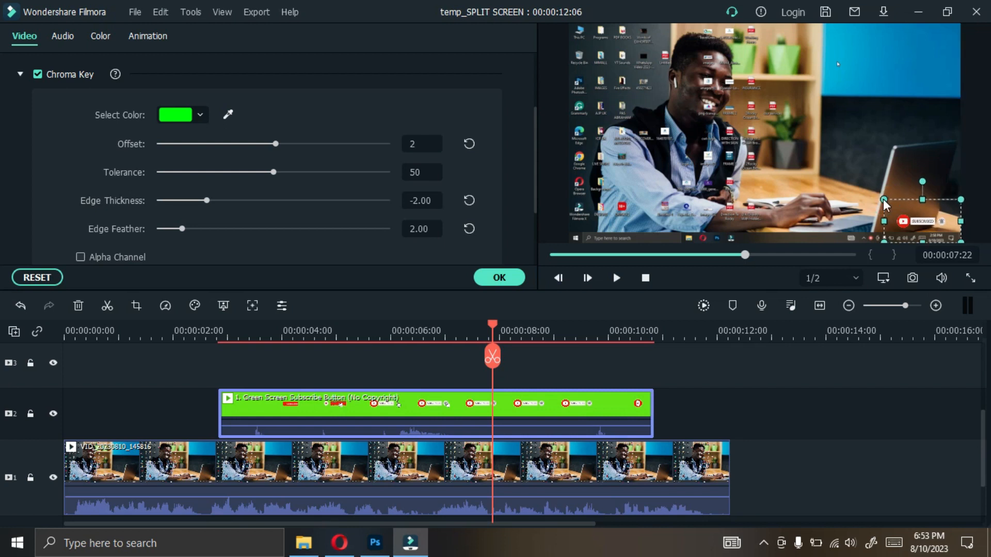
click(501, 278)
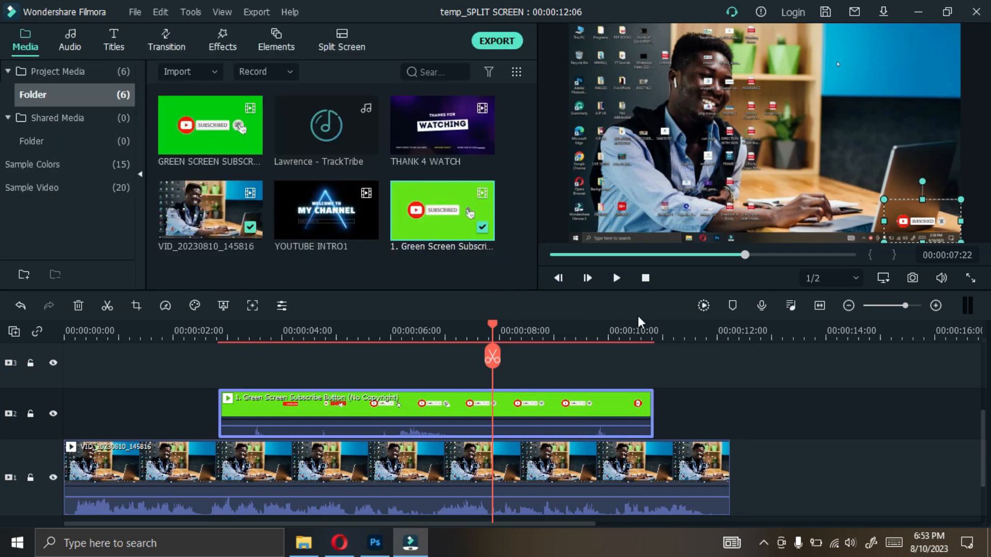
- Play the timeline from the beginning to past the end of the subscribe button clip to review the overlay
click(646, 279)
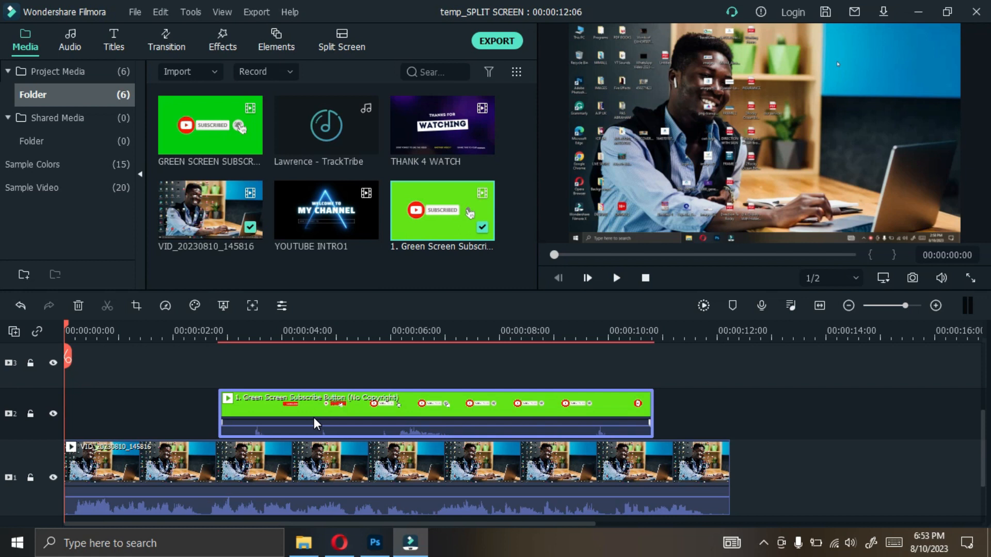
key(space)
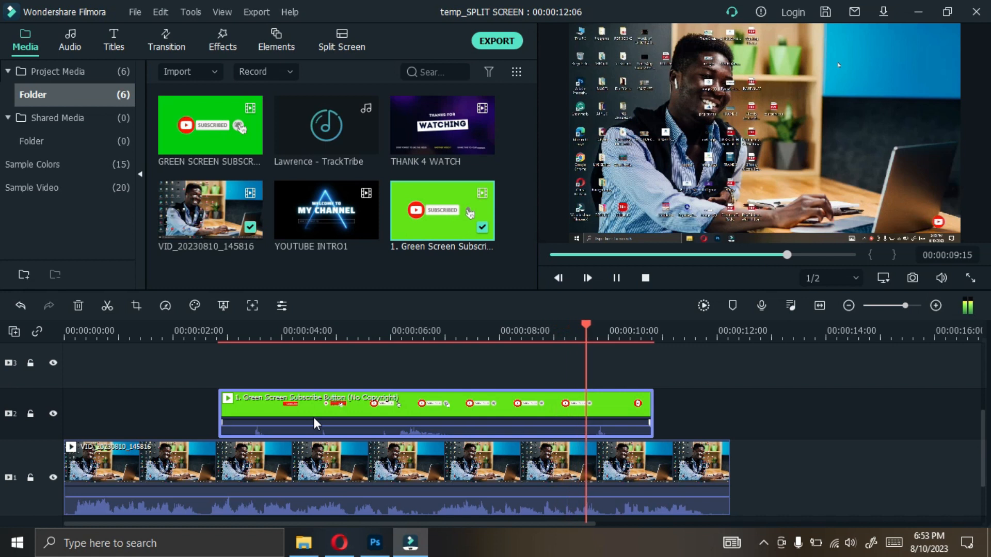
key(space)
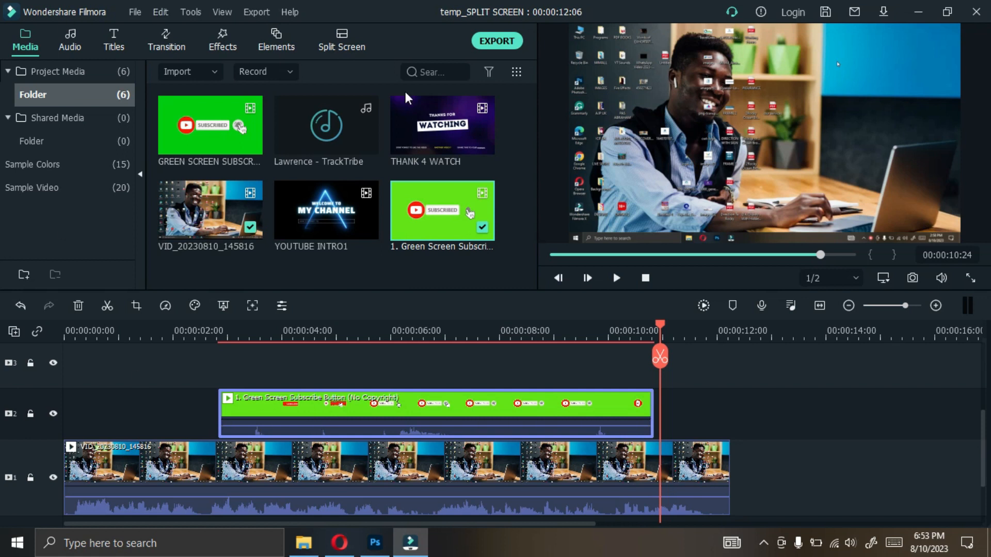
- Review the local MP4 export settings, including name, save location and resolution, and close them without exporting
click(484, 40)
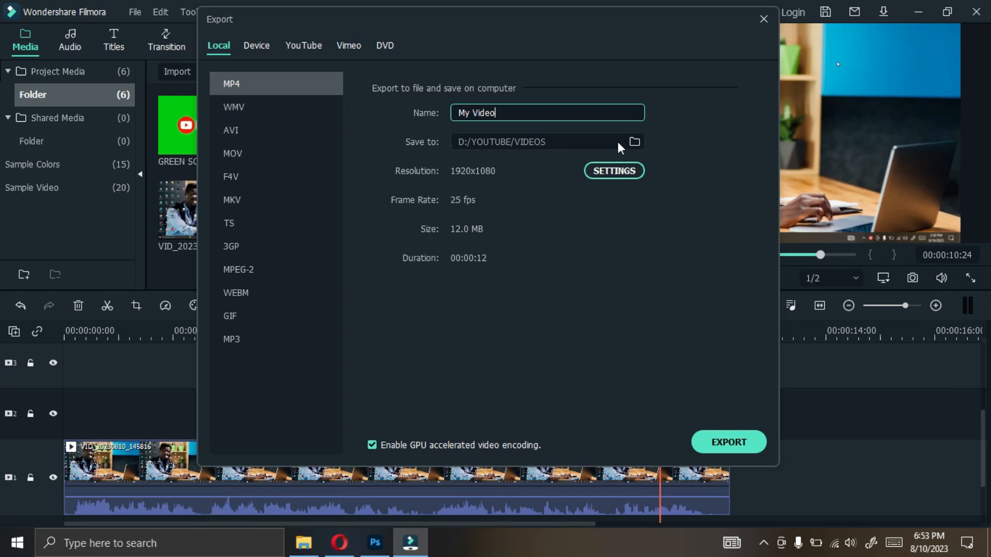
click(763, 19)
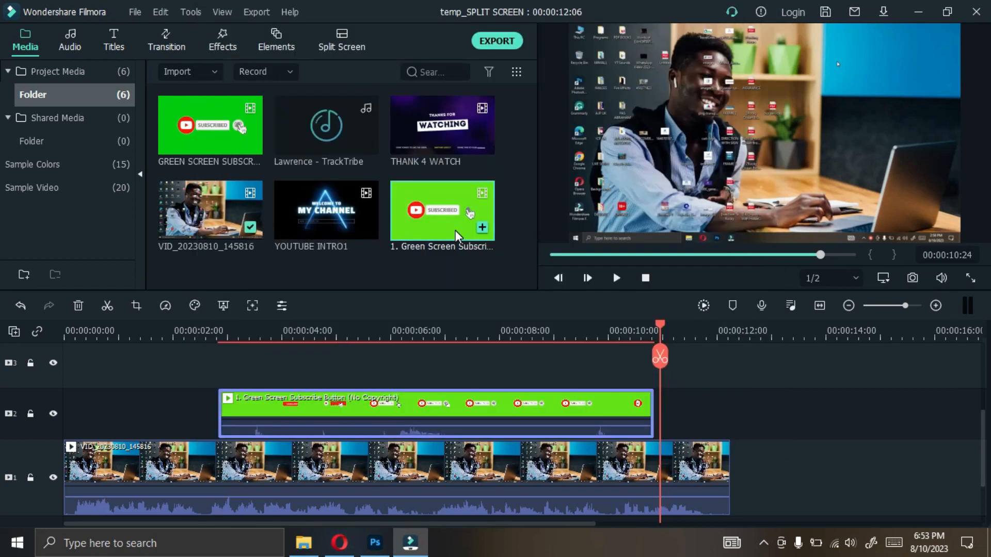